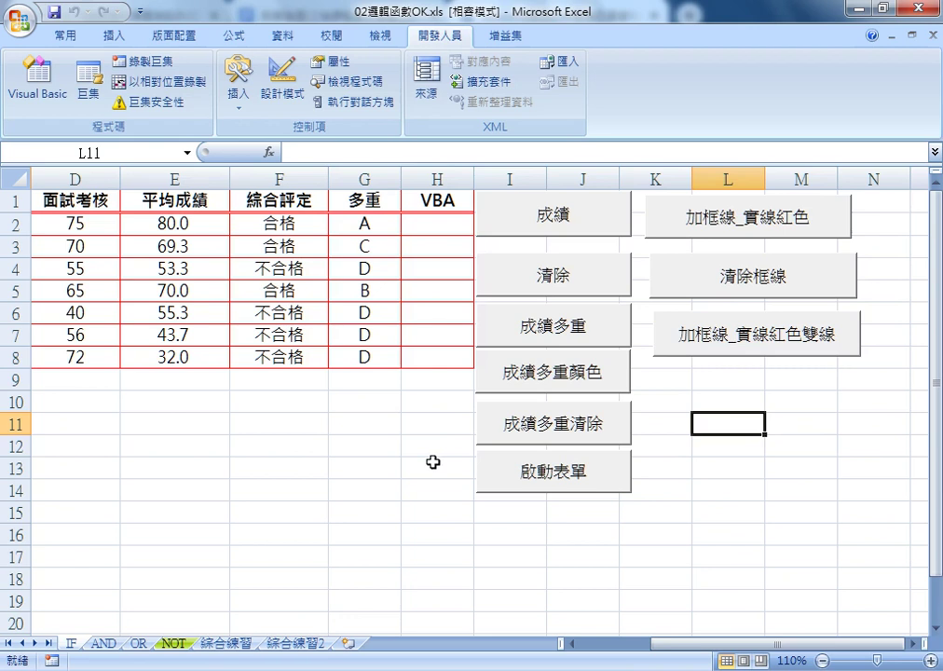
# Clear the table's red borders with the 清除框線 macro button, then select A1:H8.
pyautogui.click(735, 286)
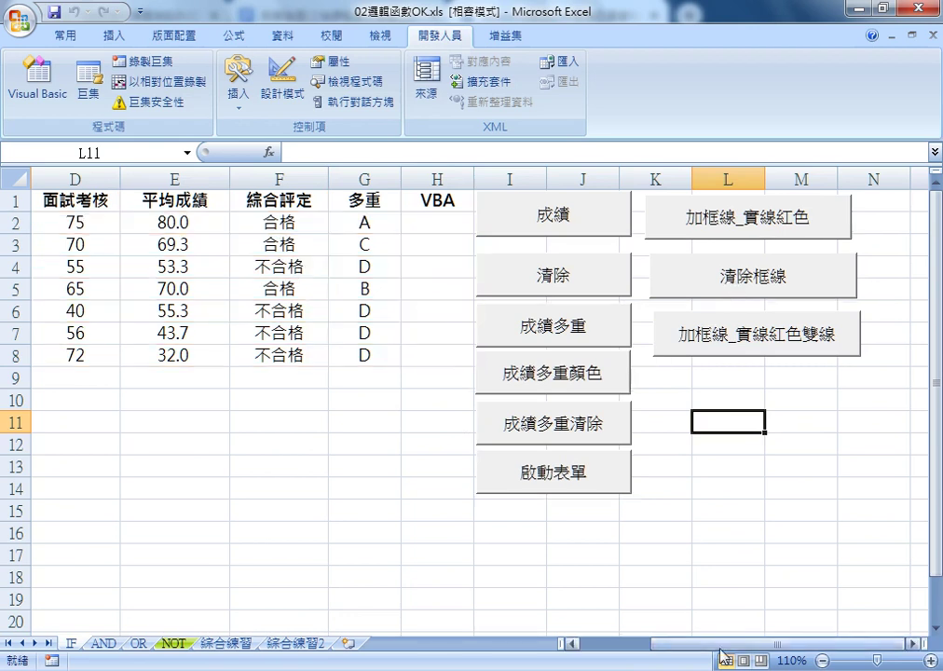
pyautogui.moveTo(722, 644); pyautogui.dragTo(642, 655)
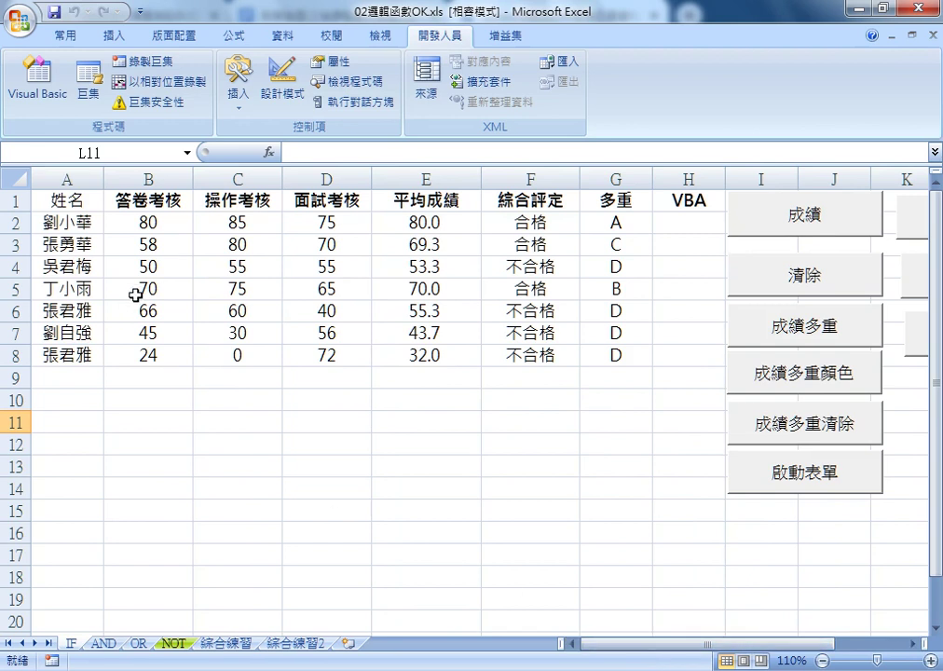
pyautogui.moveTo(65, 200)
pyautogui.mouseDown()
pyautogui.moveTo(614, 370)
pyautogui.moveTo(670, 348)
pyautogui.mouseUp()
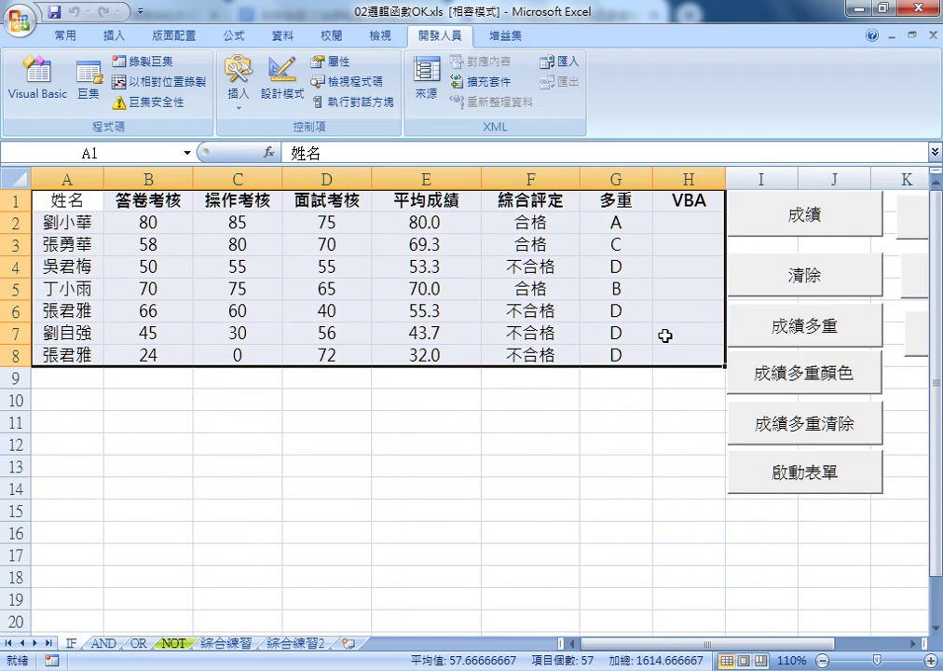
pyautogui.moveTo(630, 645); pyautogui.dragTo(691, 650)
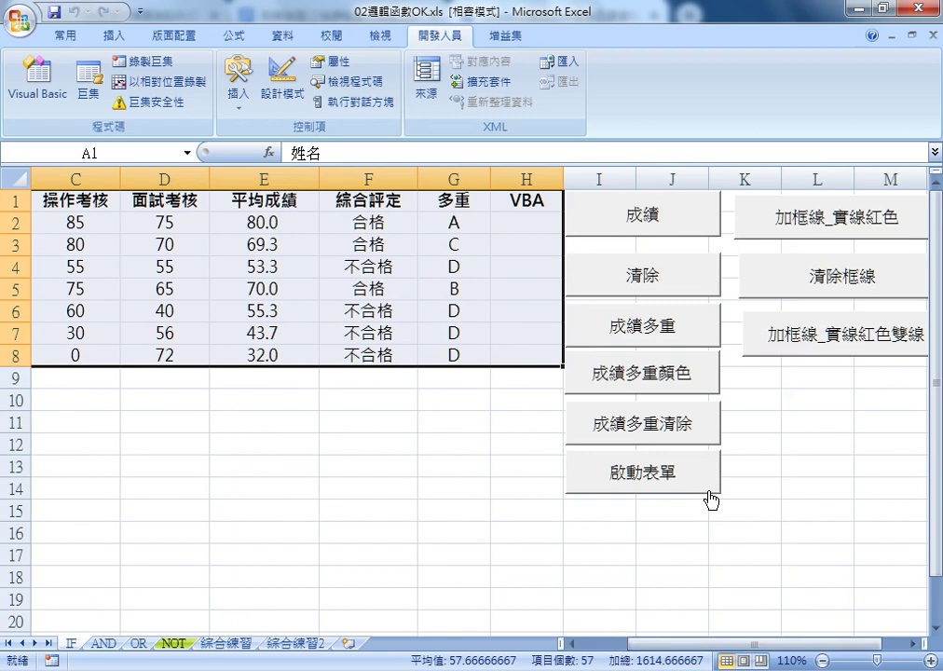
pyautogui.click(811, 511)
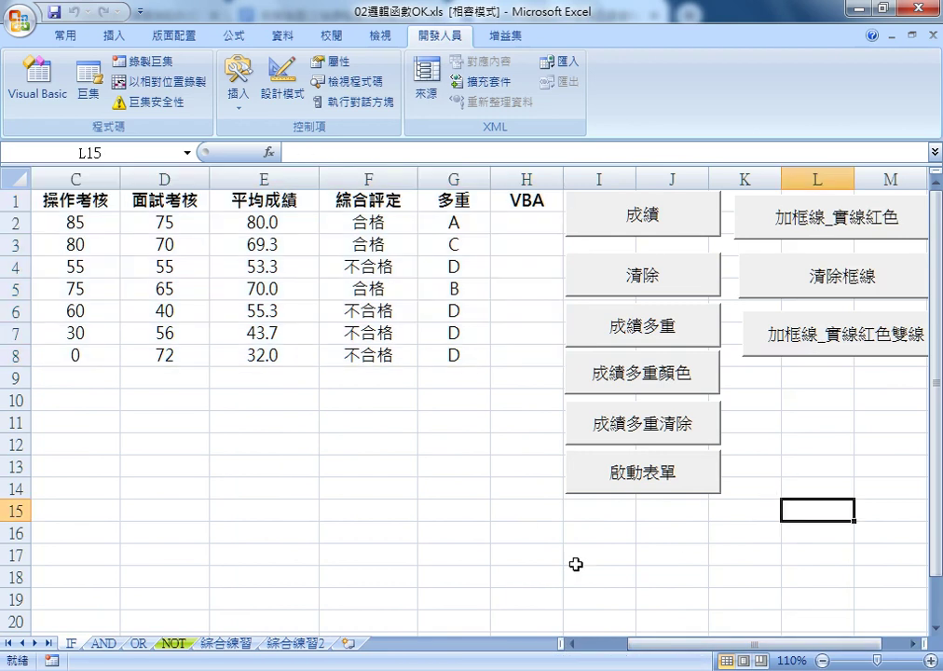
pyautogui.moveTo(657, 644); pyautogui.dragTo(610, 644)
pyautogui.moveTo(66, 199); pyautogui.dragTo(676, 358)
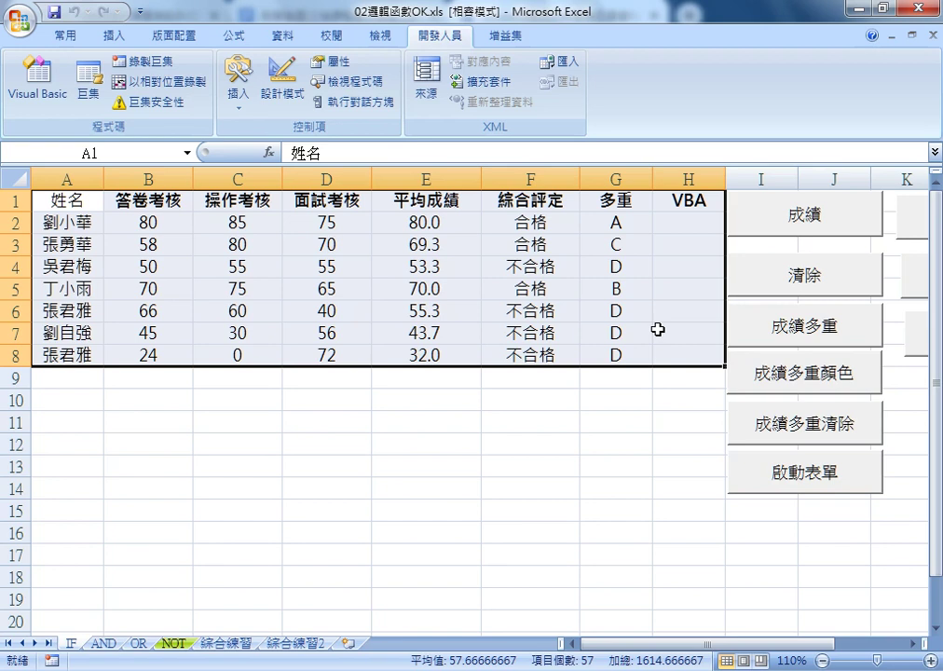
pyautogui.moveTo(67, 201)
pyautogui.mouseDown()
pyautogui.moveTo(427, 358)
pyautogui.moveTo(533, 371)
pyautogui.moveTo(662, 356)
pyautogui.mouseUp()
# Give A1:H8 red outline (外框) and inside (內線) borders through the 其他框線 dialog.
pyautogui.click(74, 39)
pyautogui.click(177, 100)
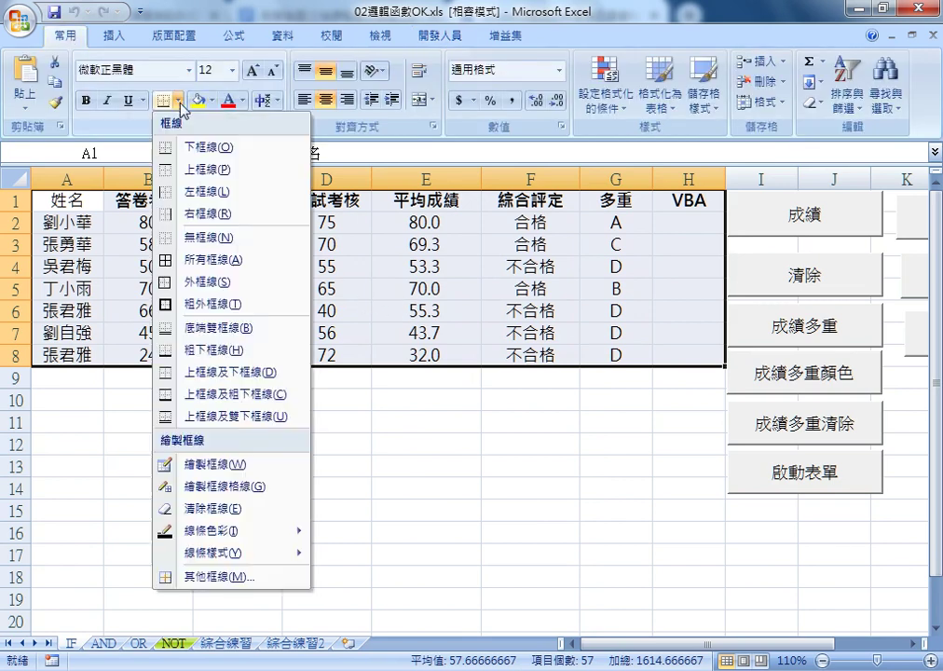
pyautogui.click(244, 579)
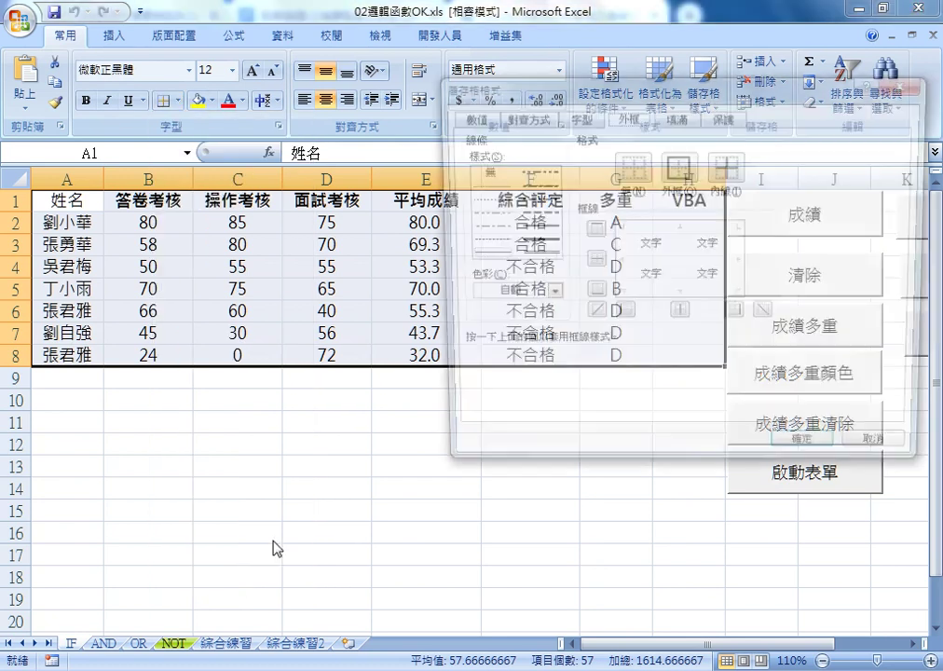
pyautogui.click(545, 296)
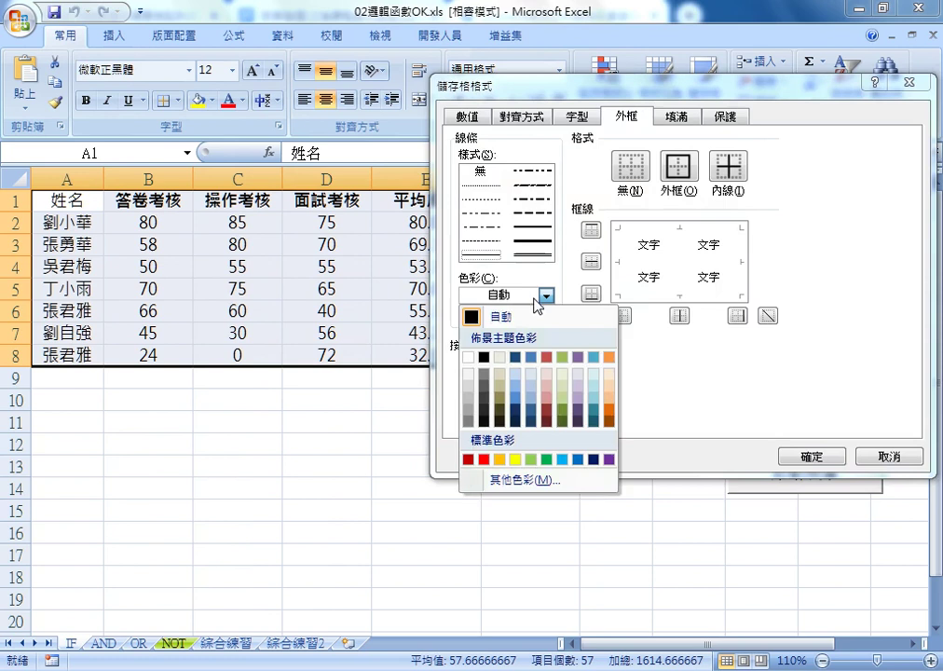
pyautogui.click(478, 455)
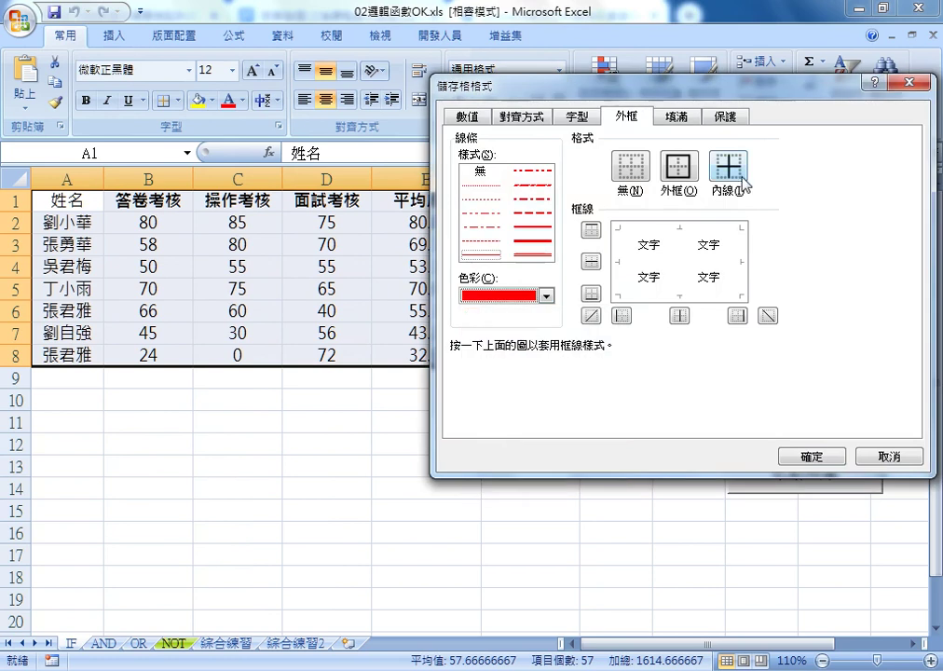
pyautogui.click(679, 166)
pyautogui.click(728, 166)
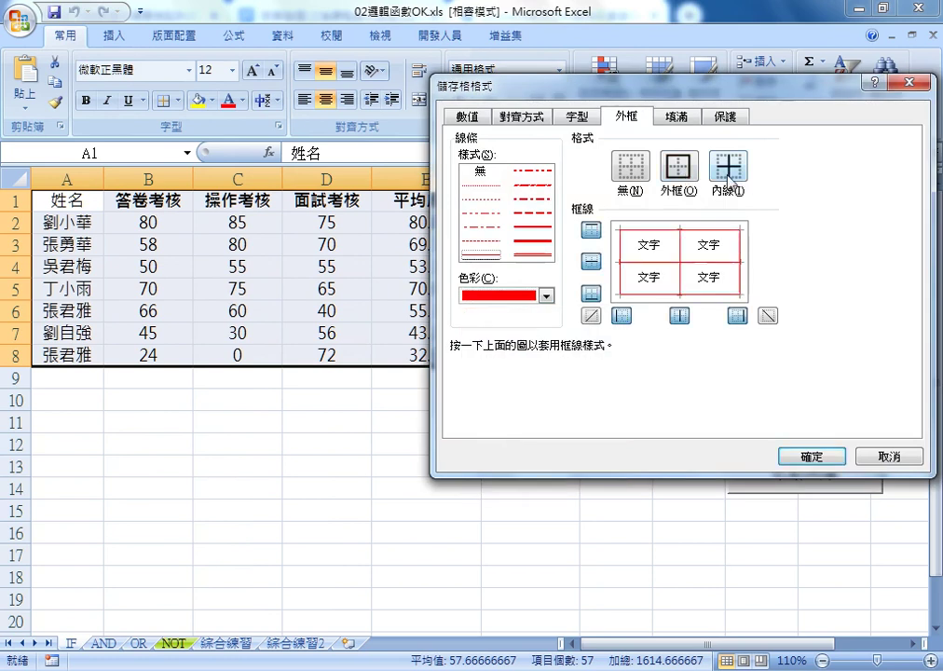
pyautogui.click(811, 457)
pyautogui.click(506, 491)
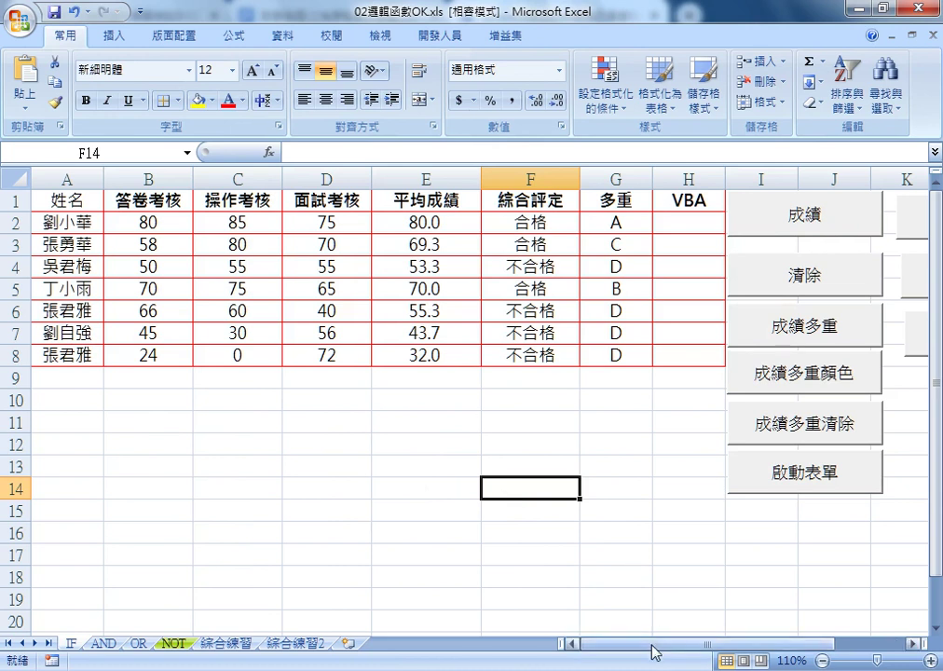
# Select A1:H8 and apply the 無 border preset to remove all its borders.
pyautogui.moveTo(65, 197)
pyautogui.mouseDown()
pyautogui.moveTo(682, 368)
pyautogui.moveTo(681, 356)
pyautogui.mouseUp()
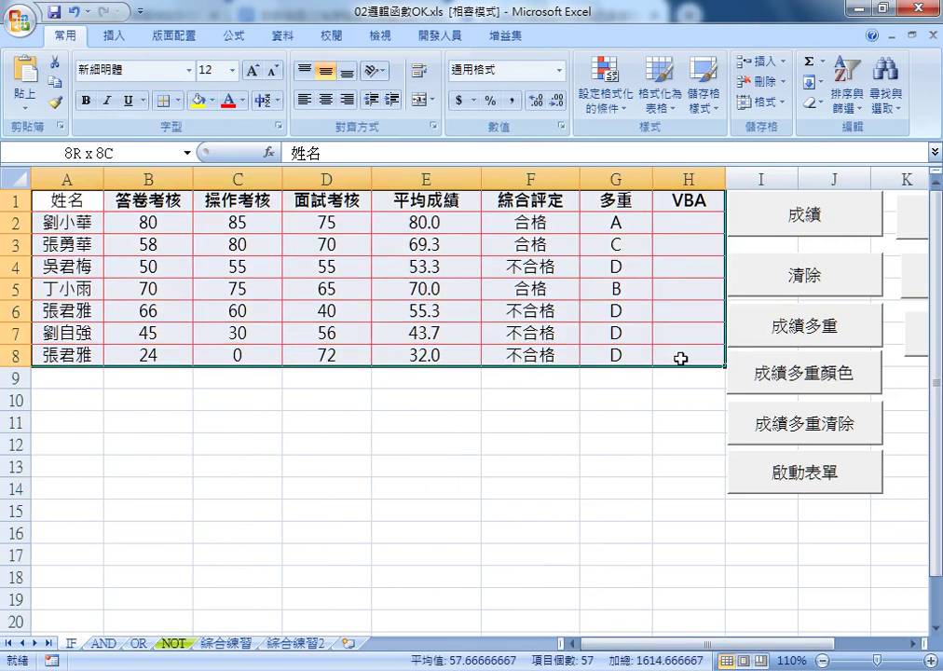
pyautogui.click(177, 103)
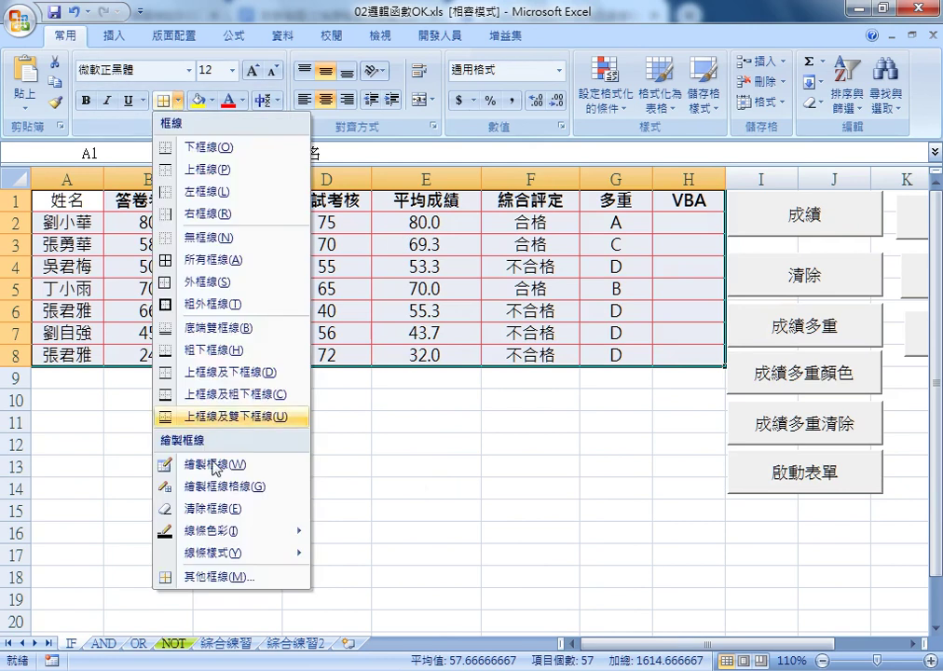
pyautogui.click(233, 575)
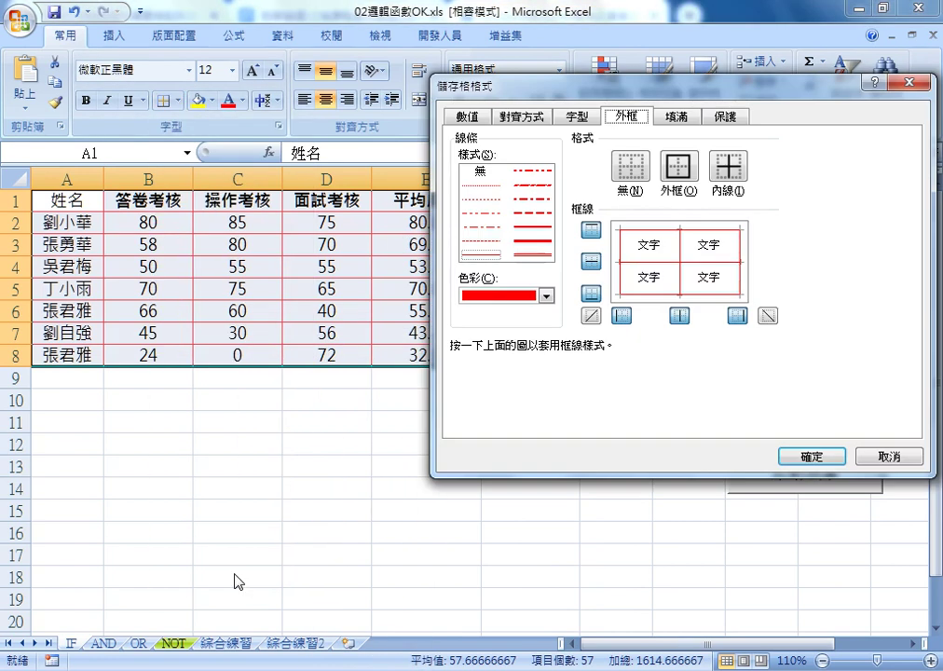
pyautogui.click(631, 172)
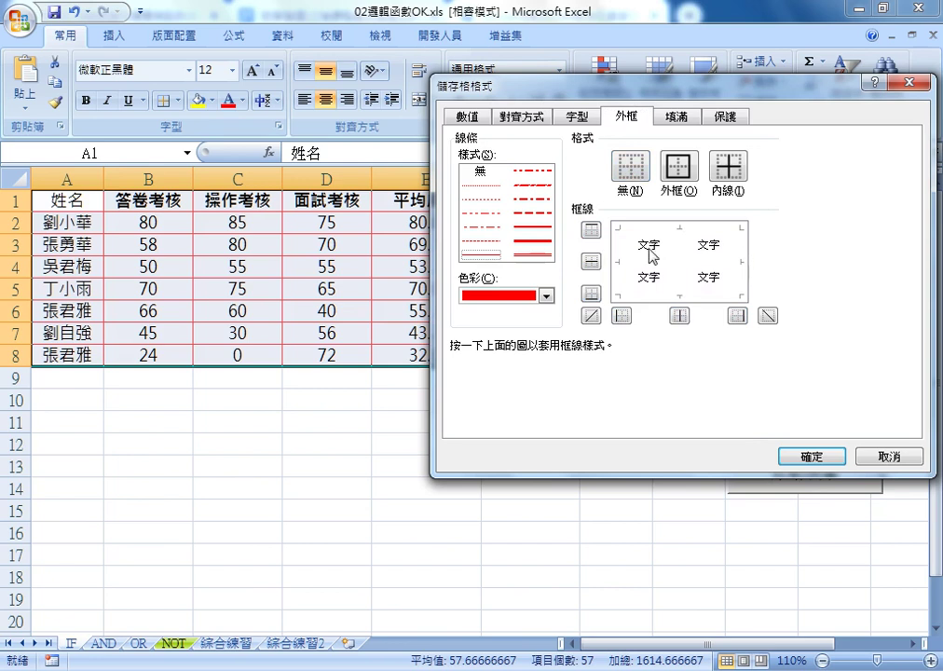
pyautogui.click(804, 457)
pyautogui.click(522, 451)
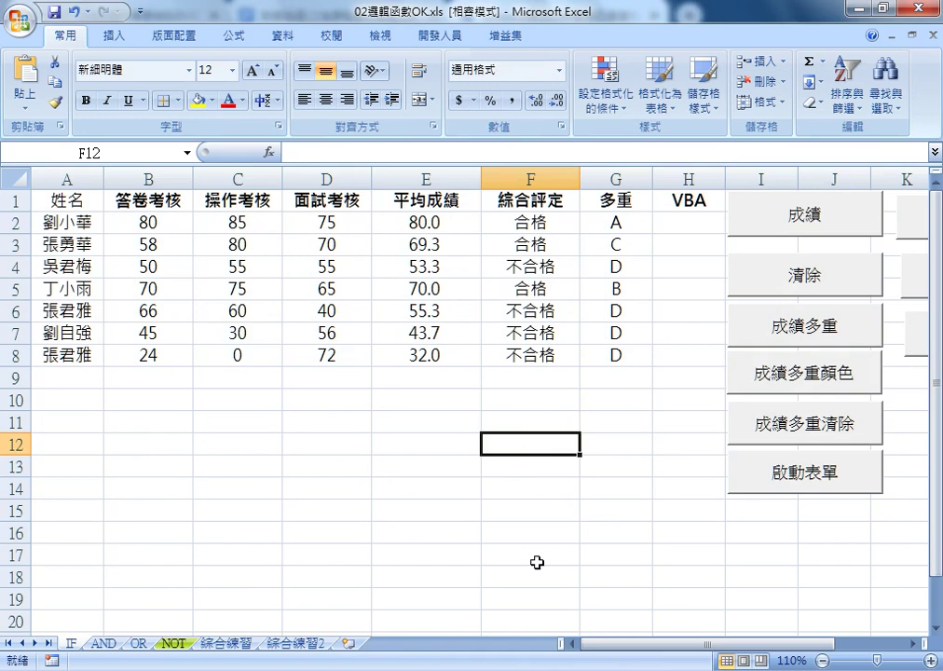
# Give A1:H8 red 外框 and 內線 borders again, then select row 2 (A2:H2).
pyautogui.moveTo(629, 645)
pyautogui.mouseDown()
pyautogui.moveTo(698, 653)
pyautogui.moveTo(600, 650)
pyautogui.mouseUp()
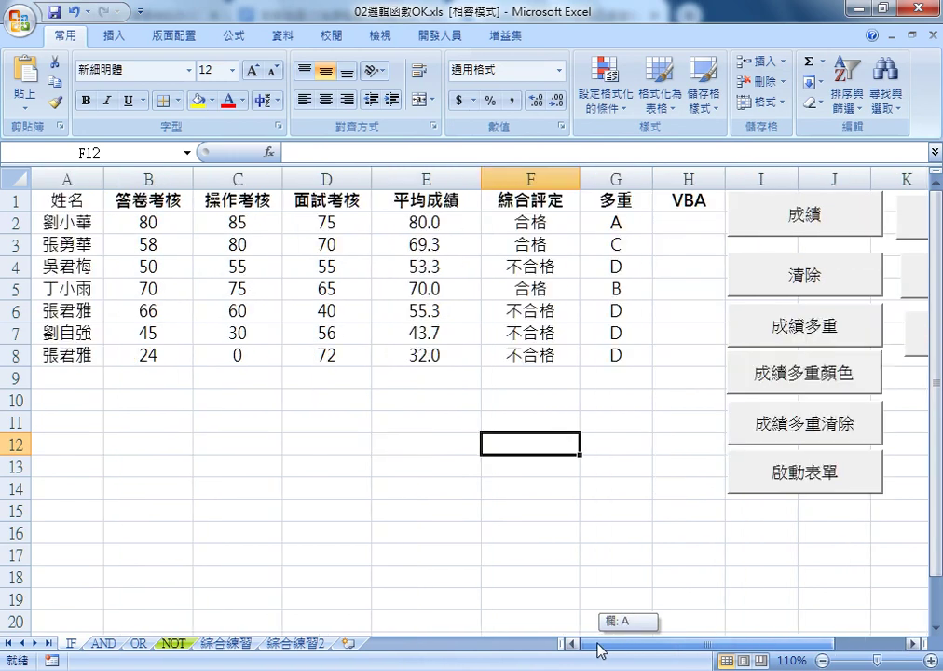
pyautogui.click(78, 210)
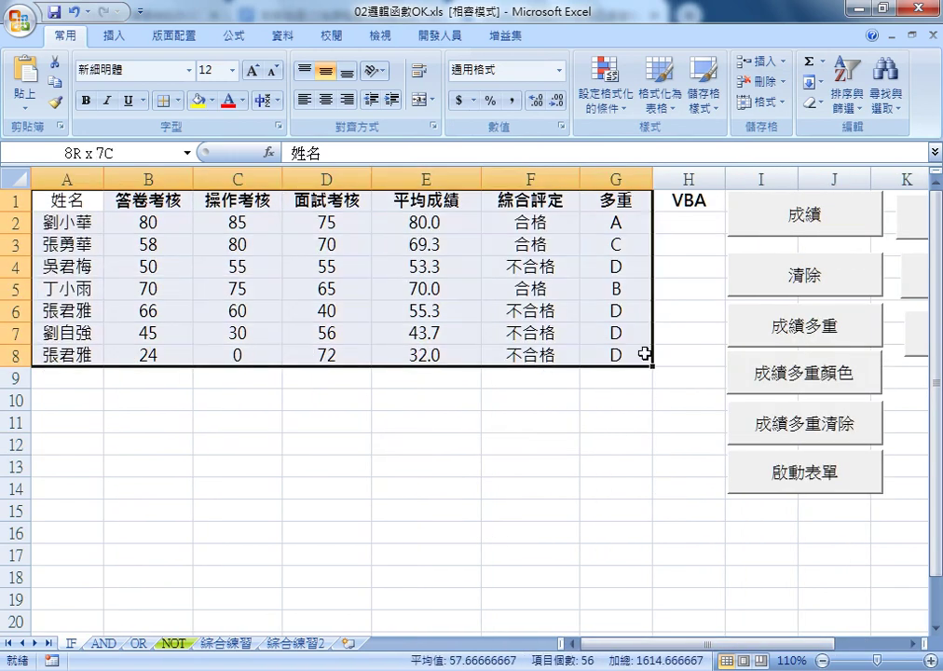
pyautogui.moveTo(77, 209); pyautogui.dragTo(681, 353)
pyautogui.click(177, 100)
pyautogui.moveTo(232, 305)
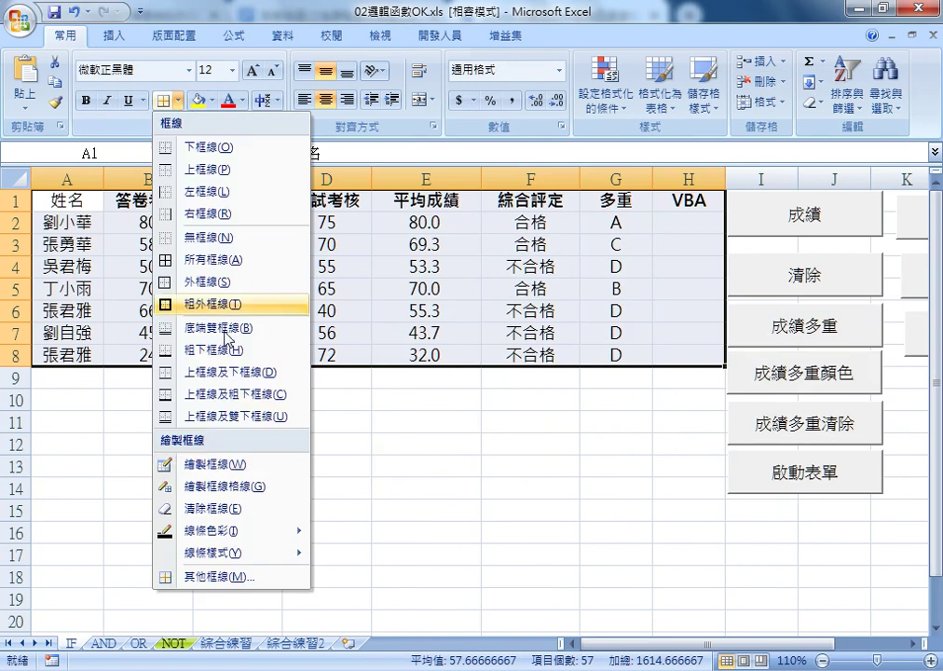
pyautogui.click(250, 580)
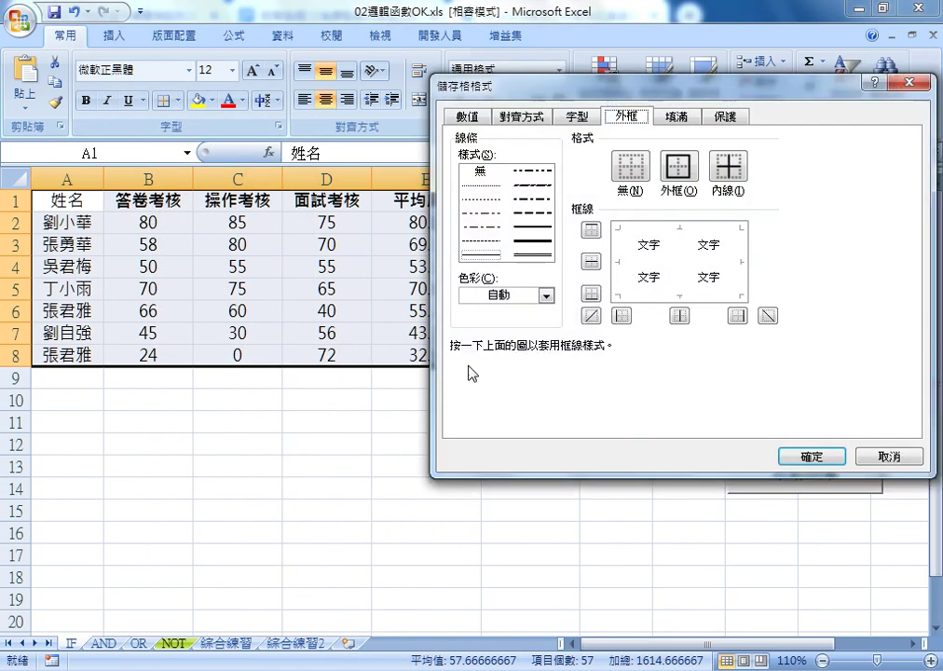
pyautogui.click(547, 294)
pyautogui.click(484, 459)
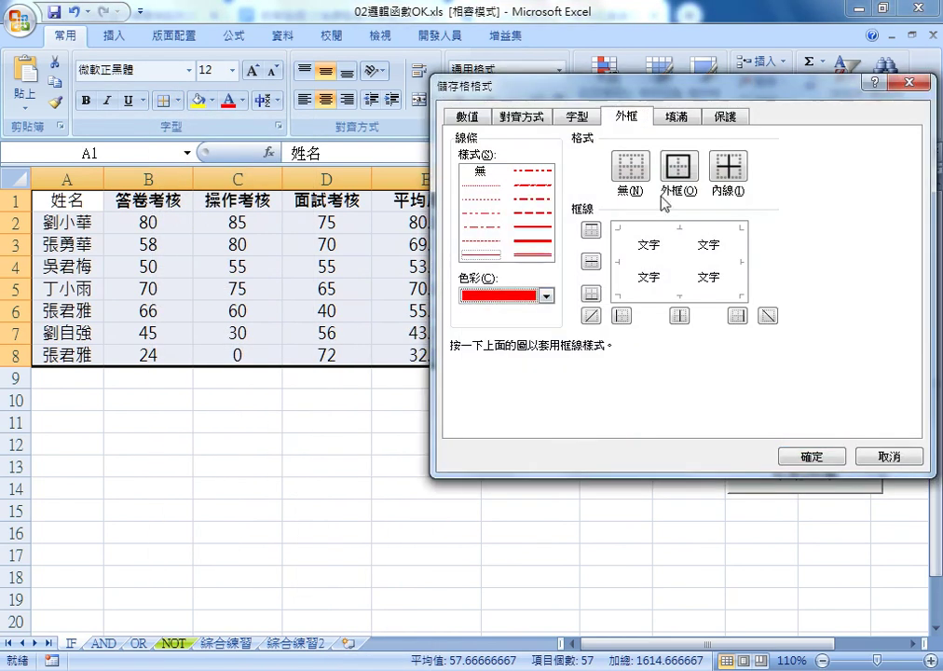
pyautogui.click(680, 166)
pyautogui.click(727, 166)
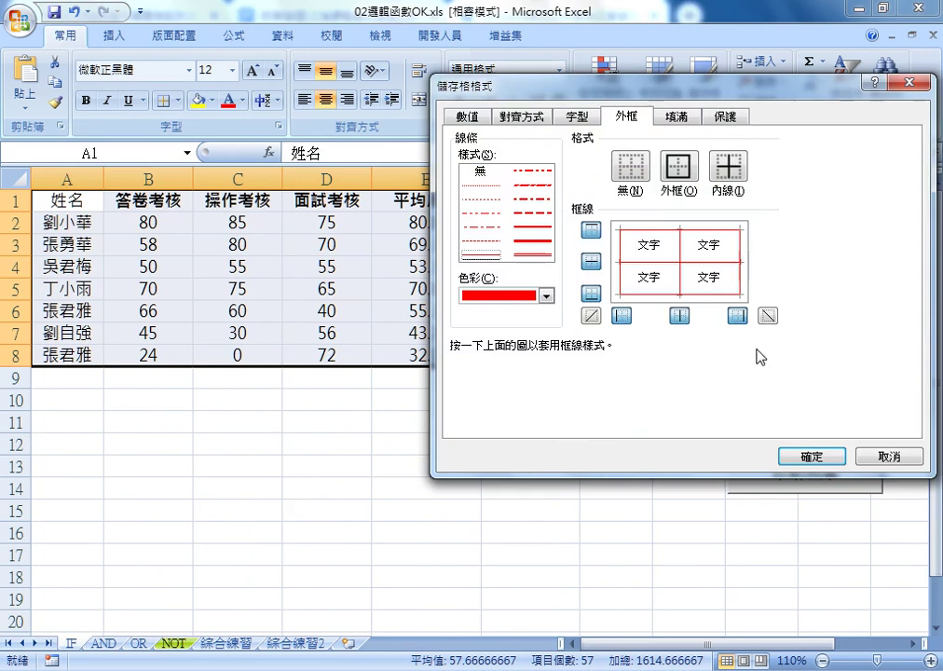
pyautogui.click(811, 456)
pyautogui.click(466, 421)
pyautogui.moveTo(70, 226); pyautogui.dragTo(678, 233)
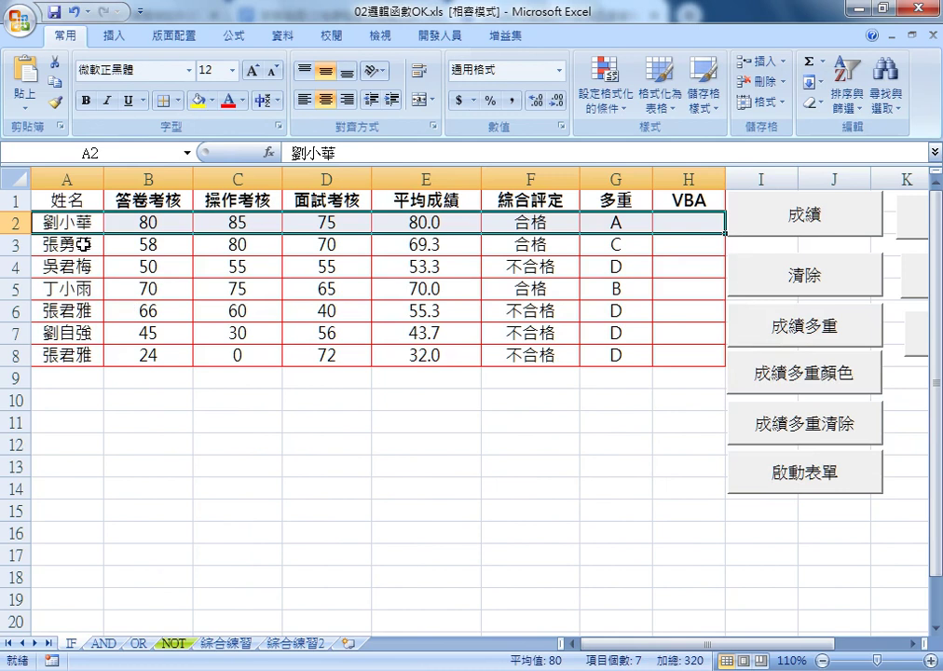
pyautogui.moveTo(58, 222); pyautogui.dragTo(684, 228)
# Select the row-2 record A2:H2 and bring up the border options.
pyautogui.click(321, 246)
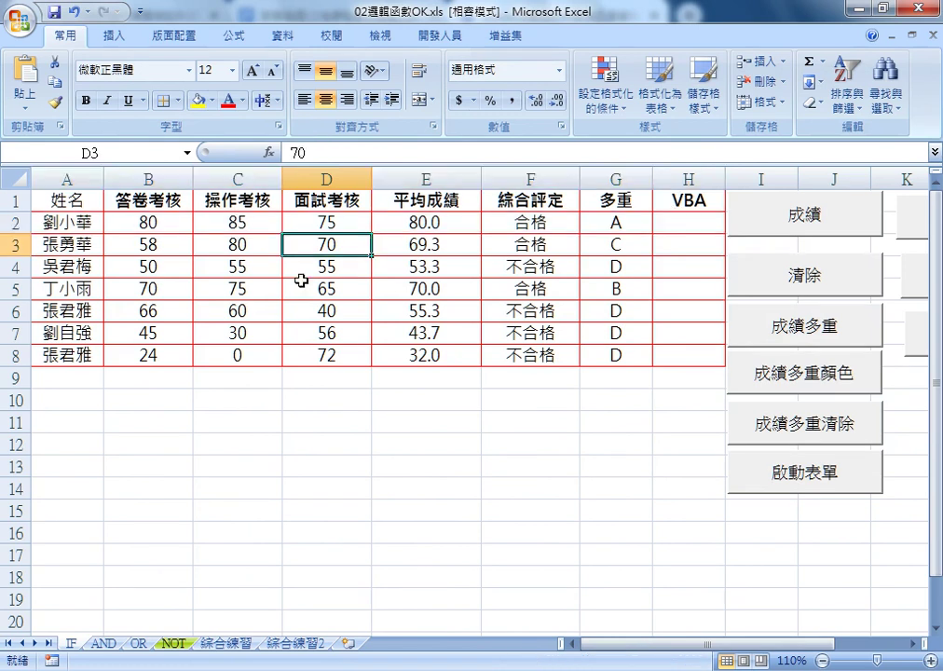
pyautogui.click(58, 223)
pyautogui.moveTo(59, 224); pyautogui.dragTo(684, 226)
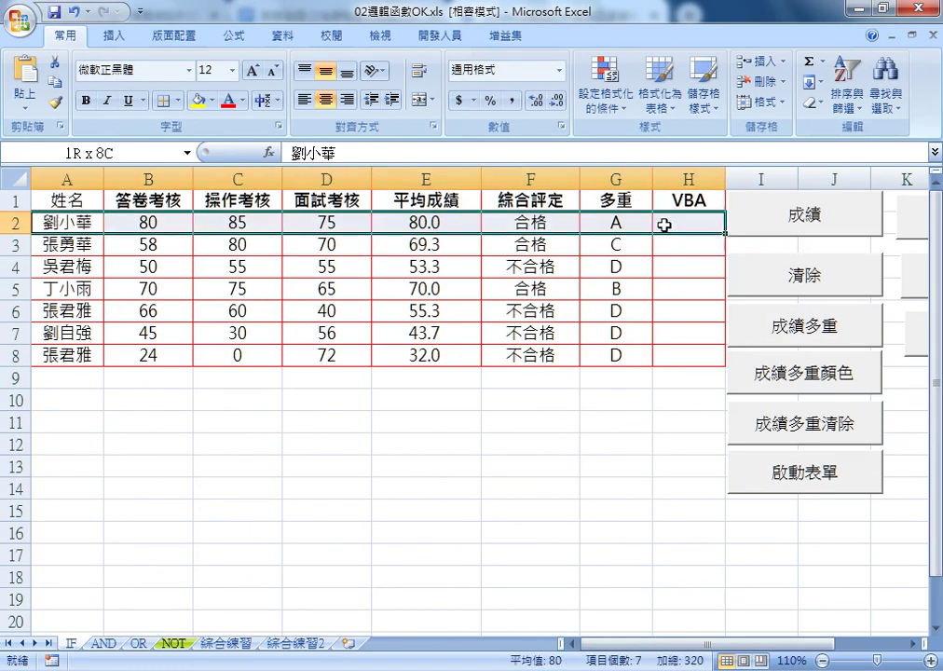
pyautogui.click(177, 100)
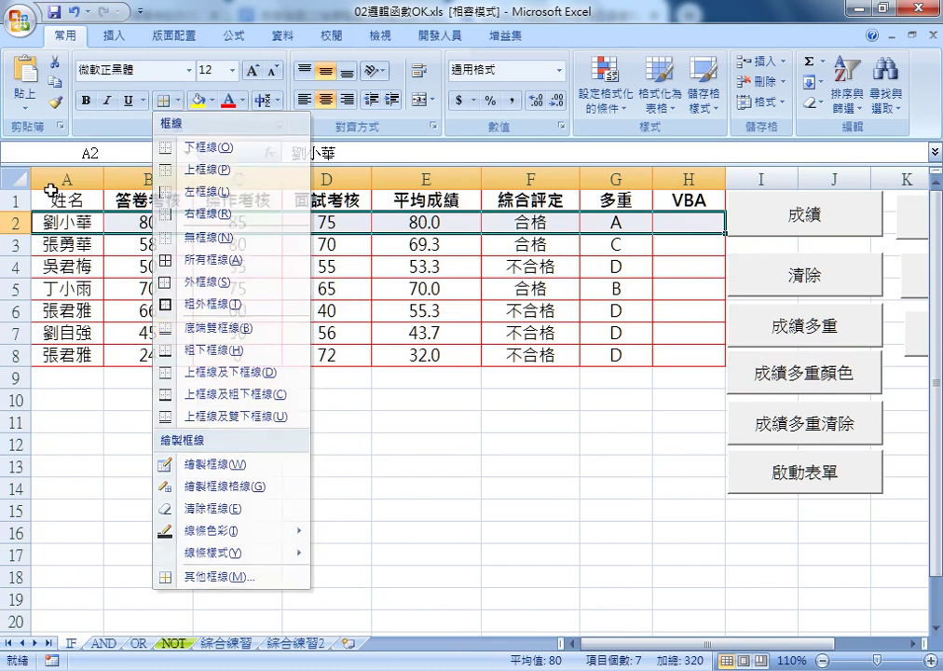
# Select A2:H2 and pick a double-line style for its top border.
pyautogui.click(214, 331)
pyautogui.moveTo(61, 199); pyautogui.dragTo(666, 200)
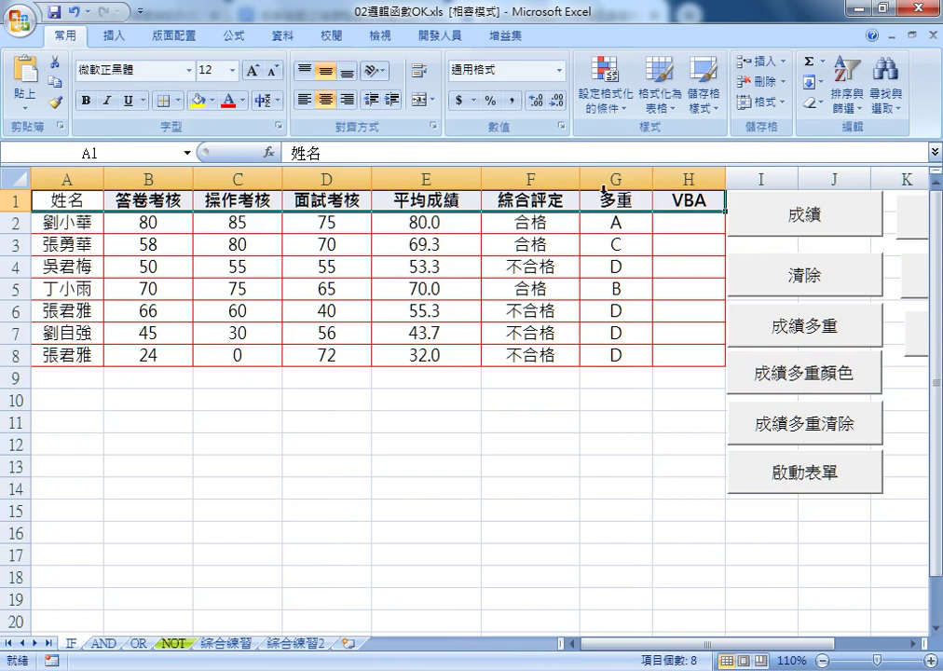
pyautogui.click(177, 101)
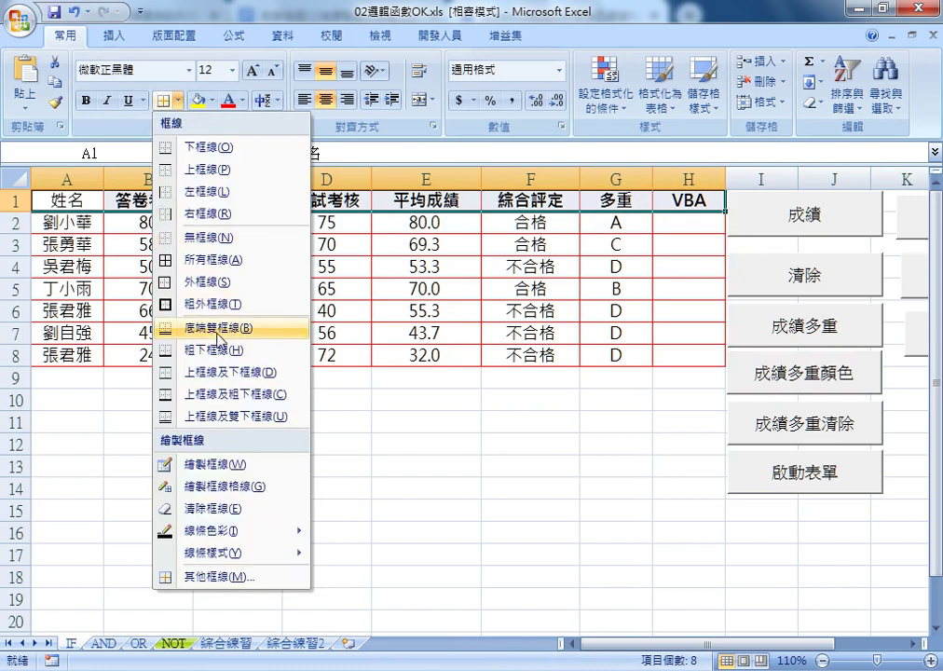
pyautogui.moveTo(62, 222); pyautogui.dragTo(664, 222)
pyautogui.click(177, 100)
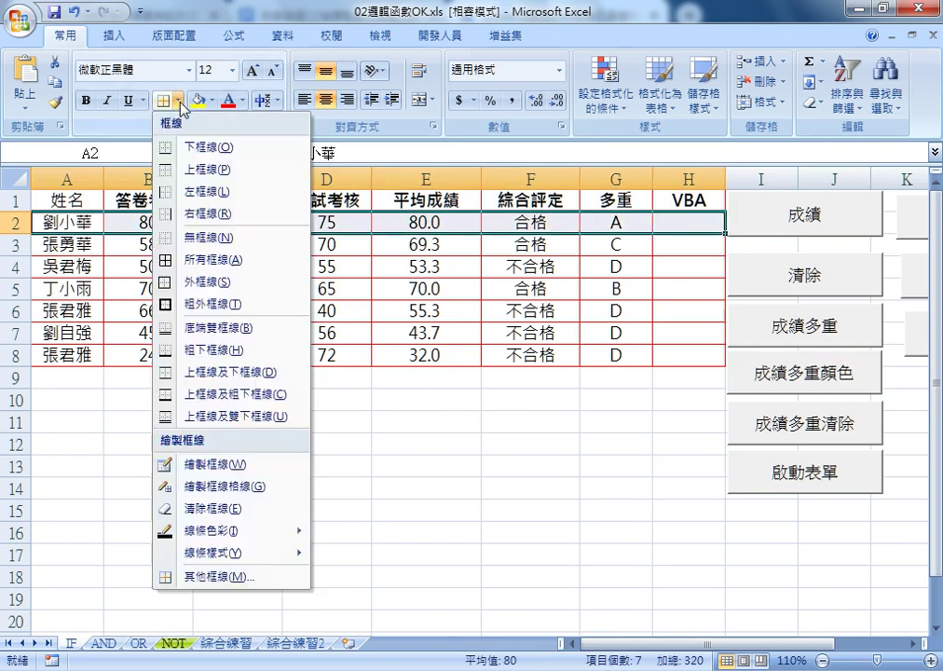
pyautogui.click(231, 577)
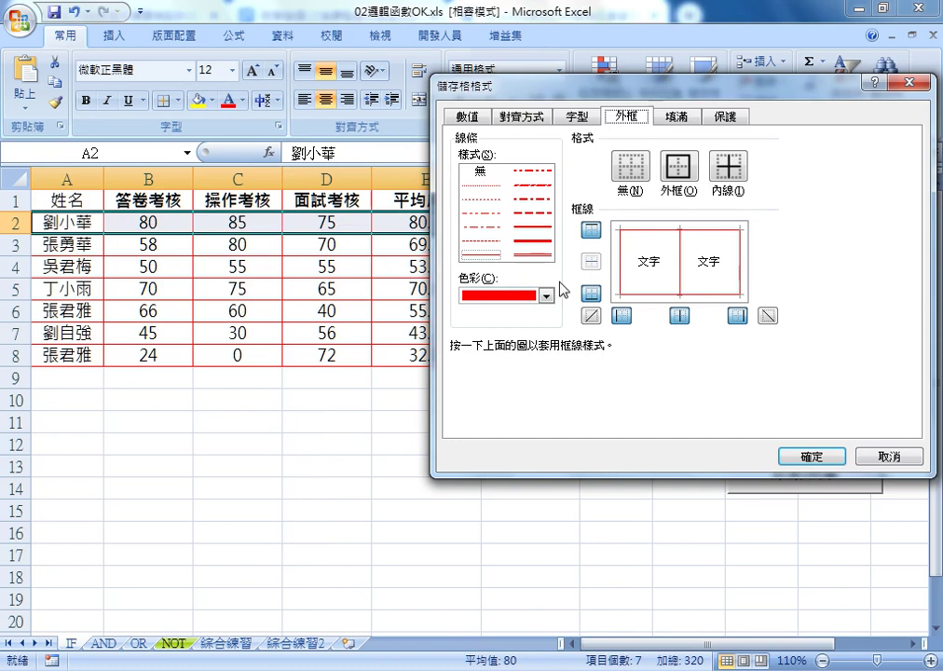
pyautogui.click(533, 253)
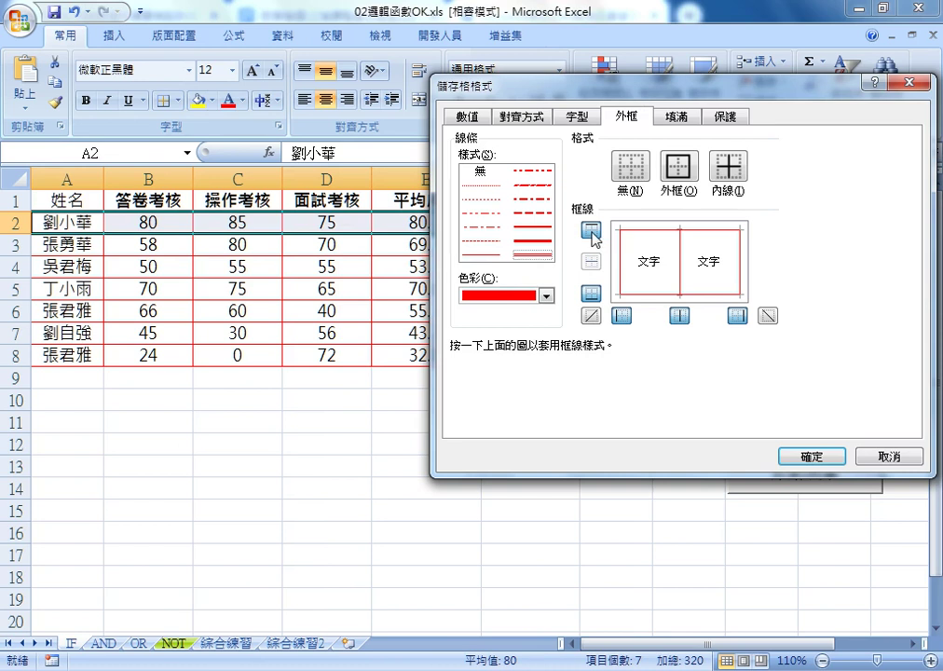
pyautogui.click(592, 231)
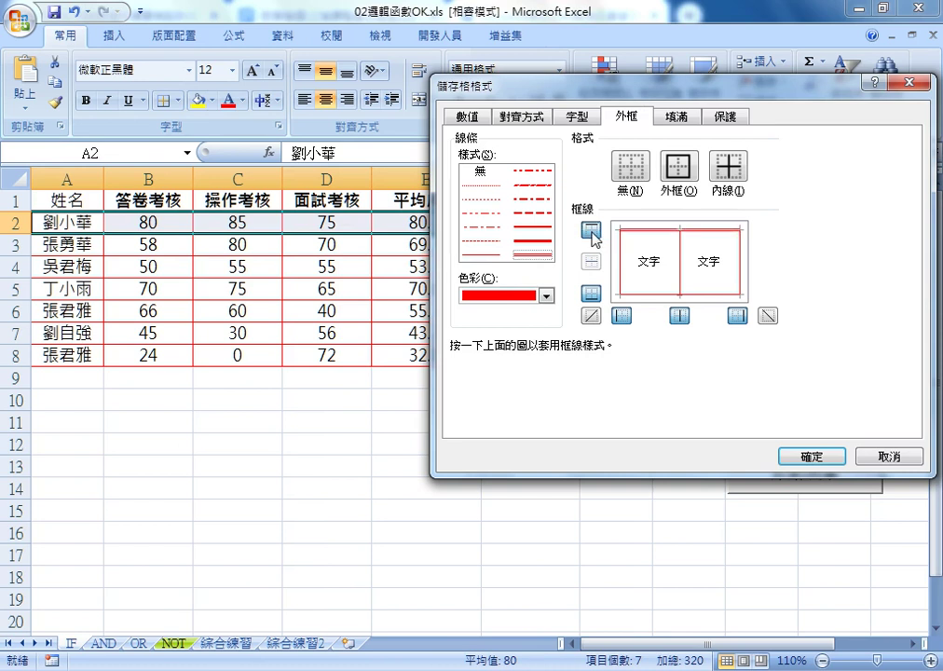
pyautogui.click(841, 456)
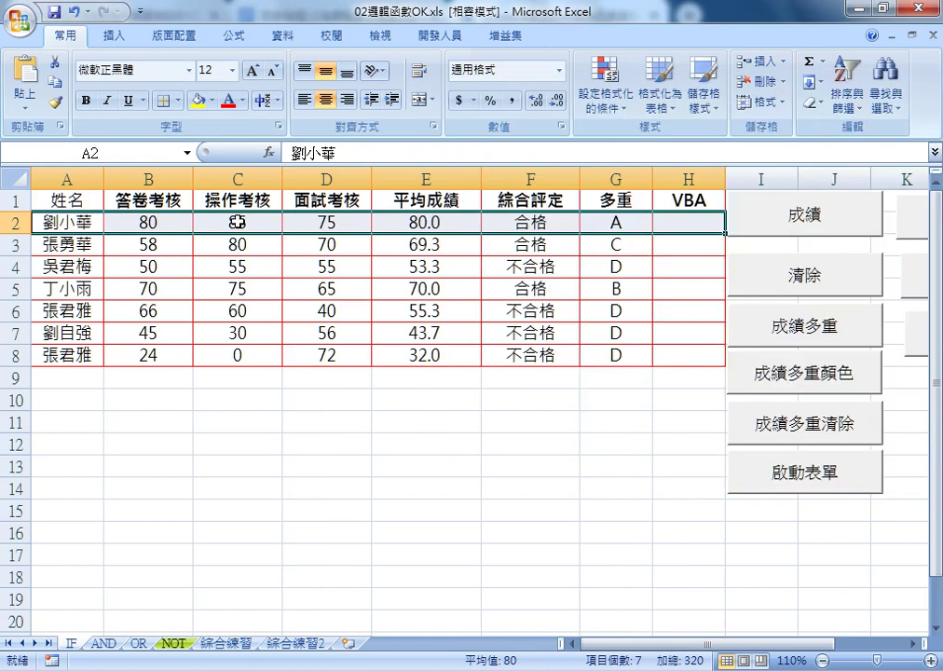
# Place the red double line along the top edge of A2:H2 and apply it.
pyautogui.click(177, 100)
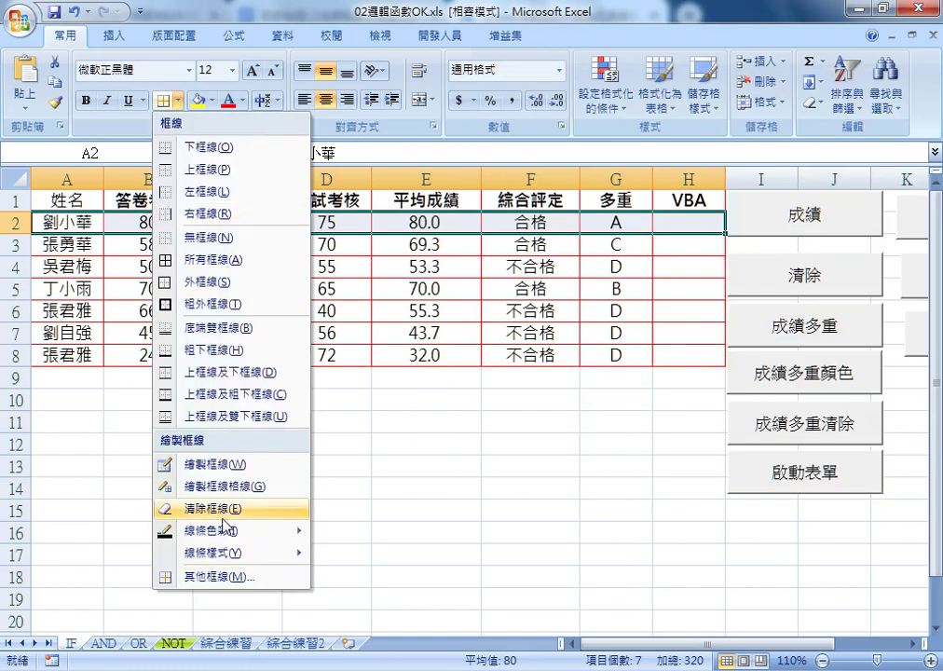
pyautogui.click(245, 578)
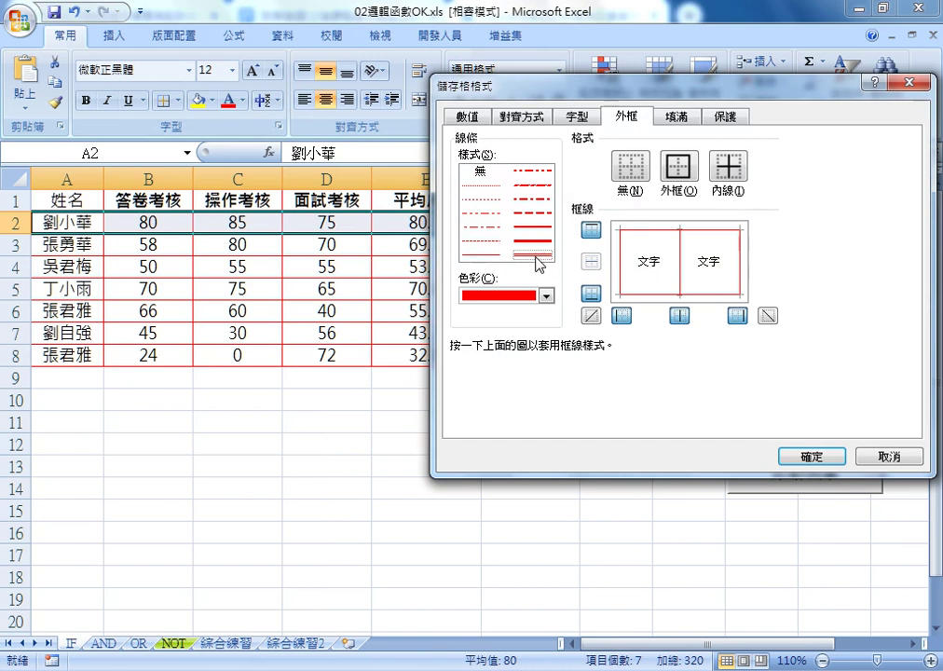
pyautogui.click(591, 232)
pyautogui.click(650, 239)
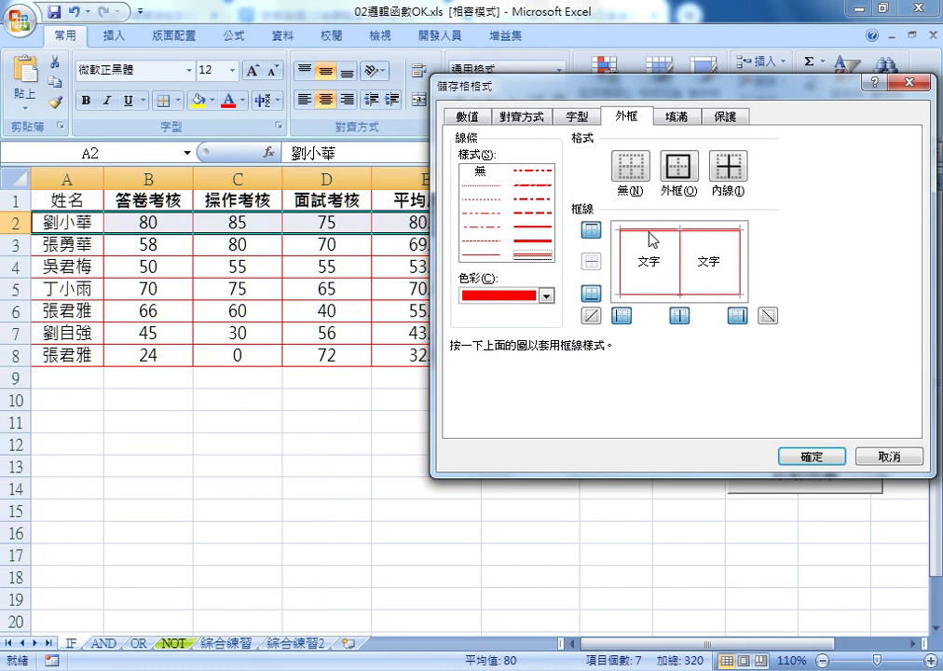
pyautogui.click(461, 498)
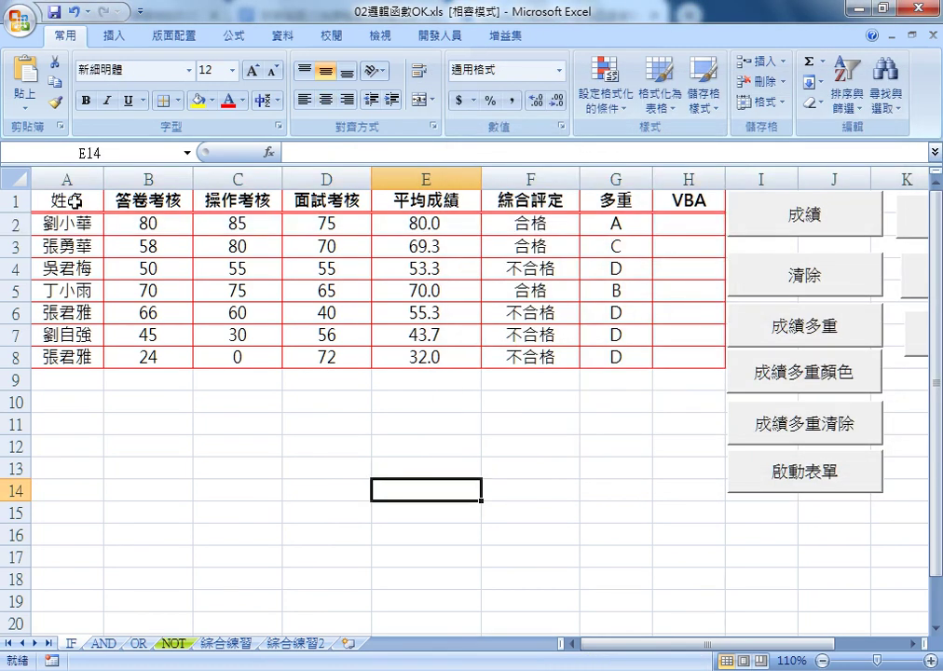
# Give A1:A8 a red double-line right border.
pyautogui.moveTo(65, 200); pyautogui.dragTo(75, 359)
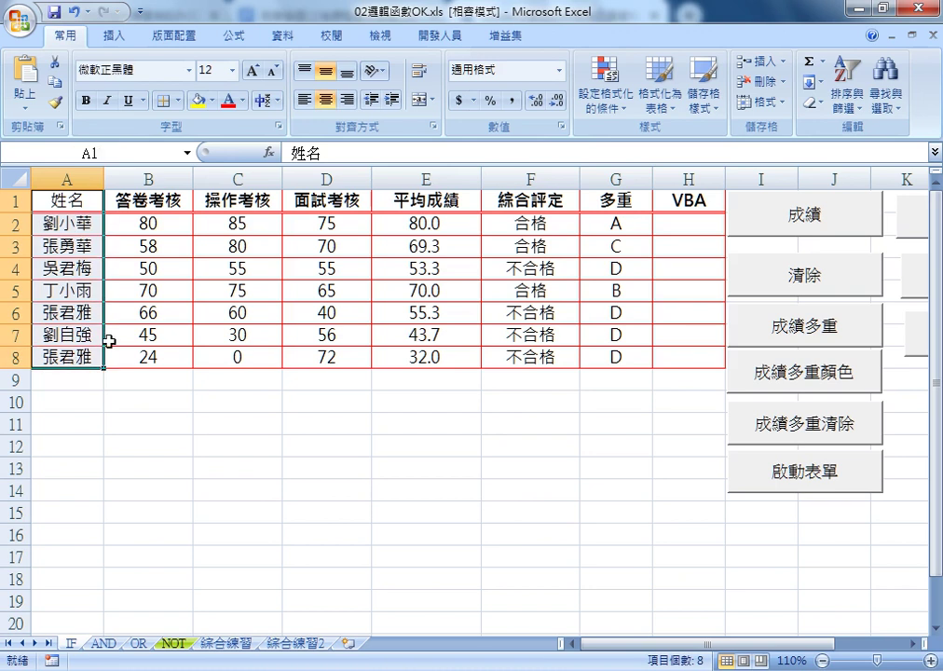
pyautogui.click(177, 99)
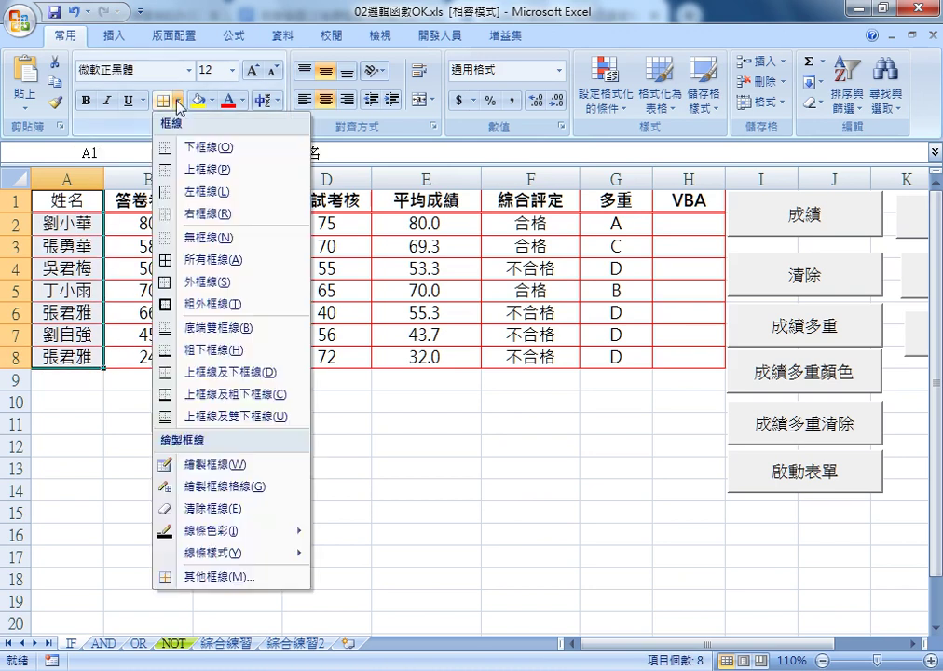
pyautogui.click(219, 577)
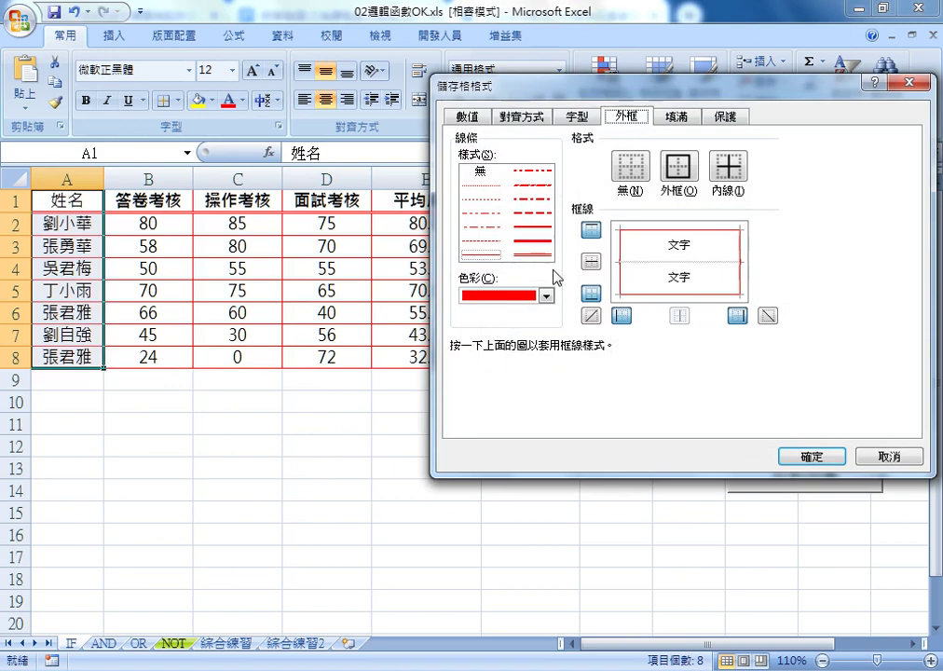
pyautogui.click(533, 252)
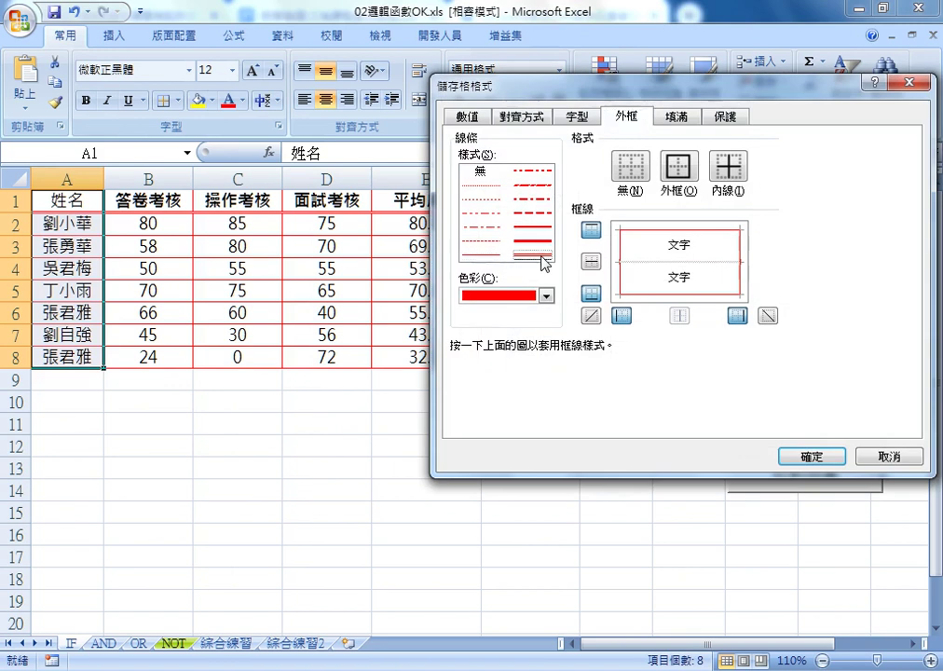
pyautogui.click(743, 252)
pyautogui.click(809, 457)
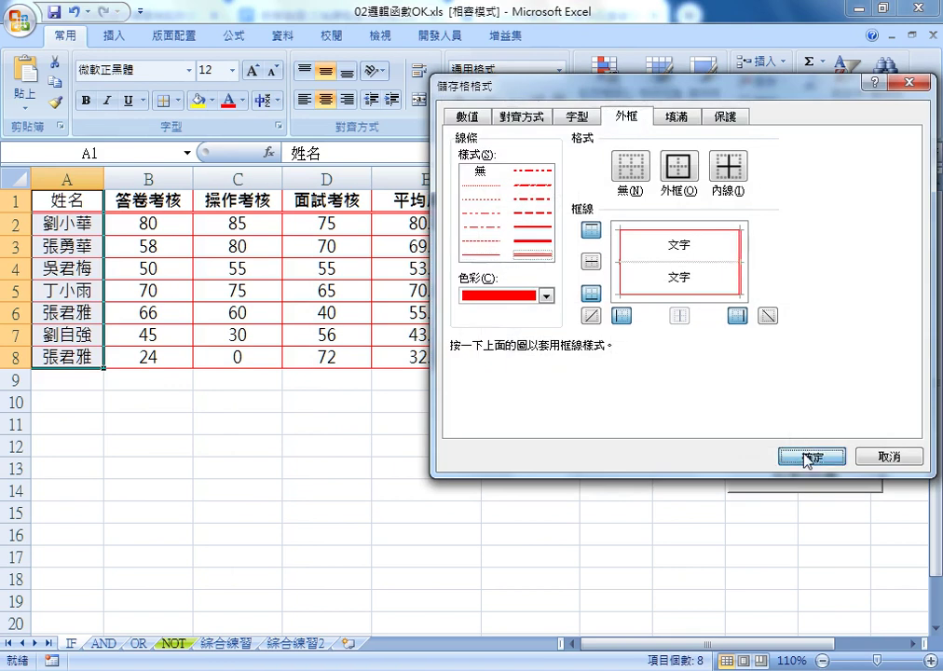
pyautogui.click(380, 454)
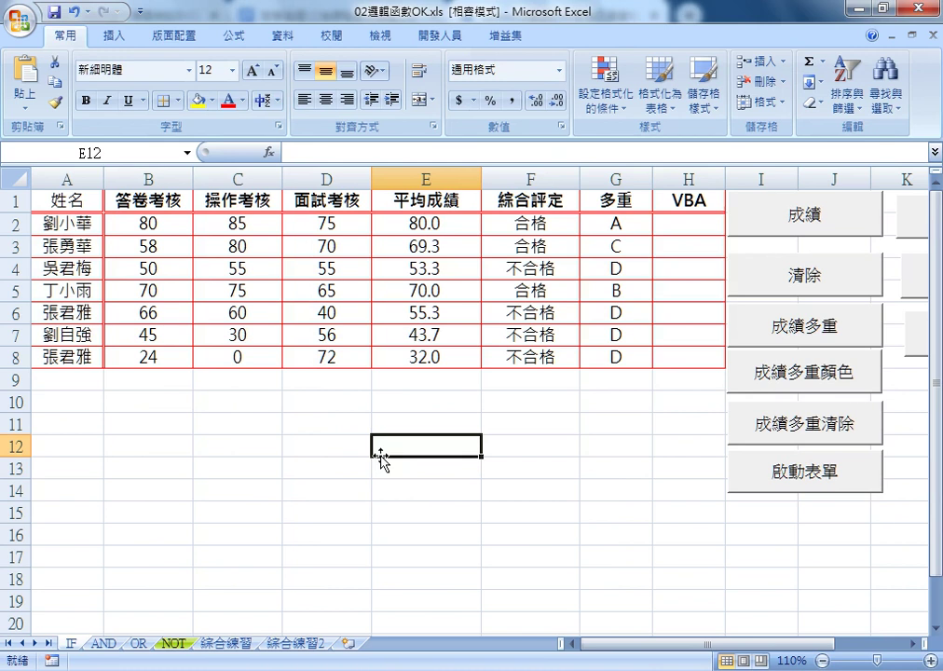
# Clear the borders with the 清除框線 macro, then restore them with 加框線_實線紅色.
pyautogui.moveTo(617, 647); pyautogui.dragTo(662, 649)
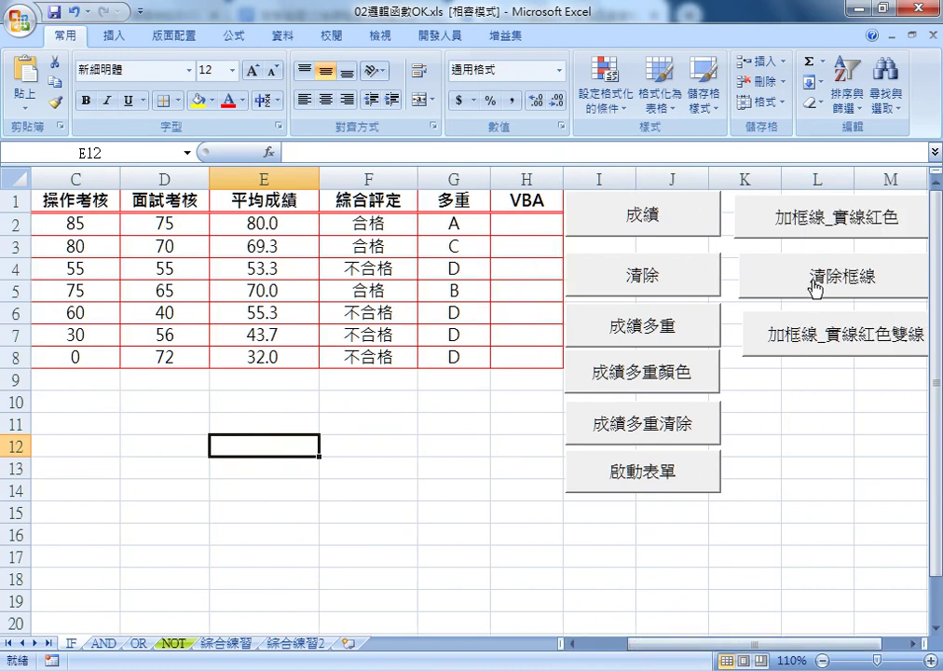
pyautogui.click(813, 288)
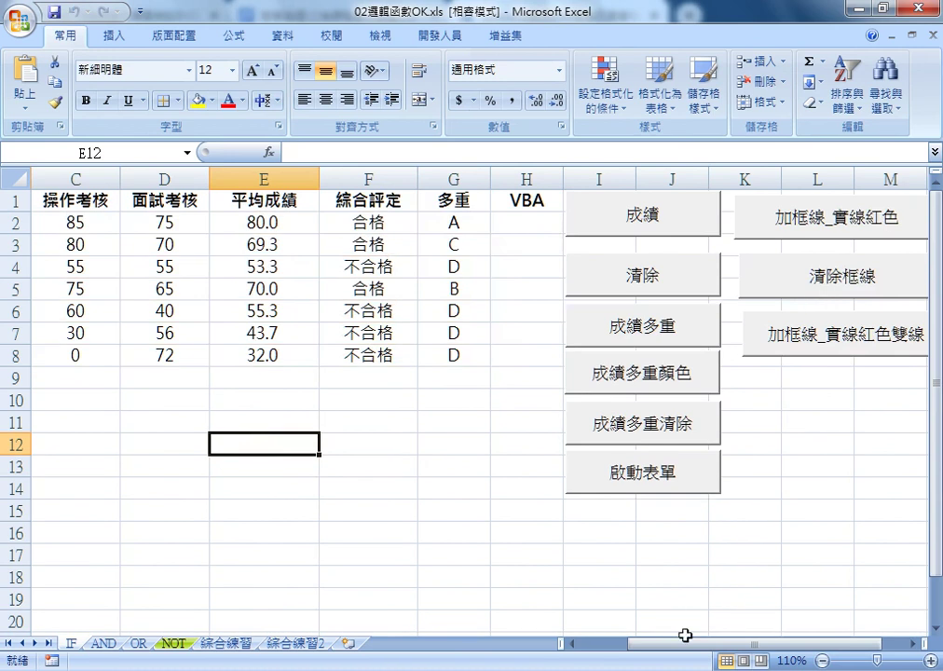
pyautogui.moveTo(684, 644)
pyautogui.mouseDown()
pyautogui.moveTo(623, 646)
pyautogui.moveTo(674, 648)
pyautogui.mouseUp()
pyautogui.click(828, 213)
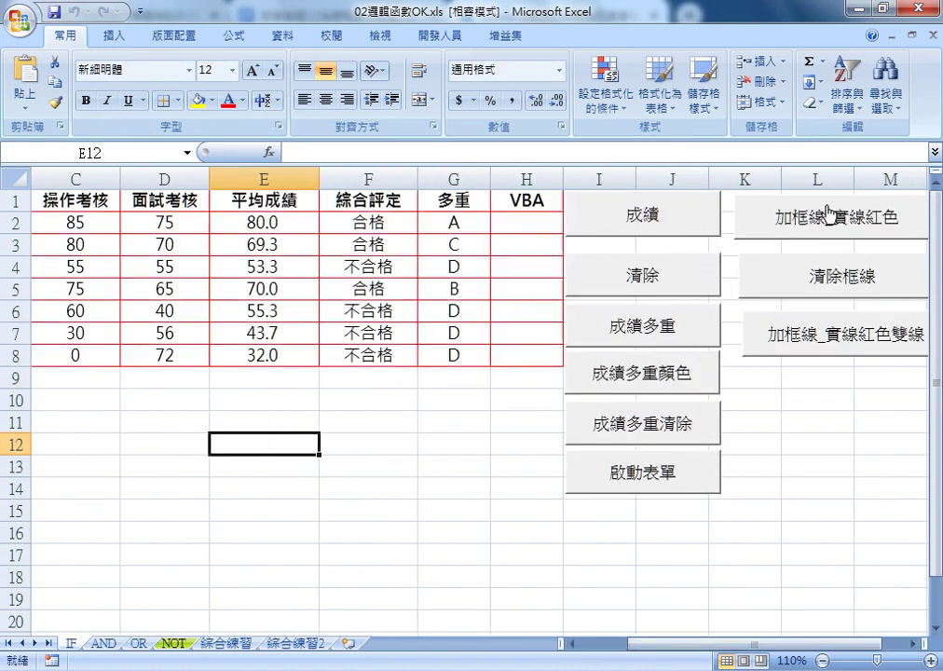
pyautogui.moveTo(722, 644); pyautogui.dragTo(699, 646)
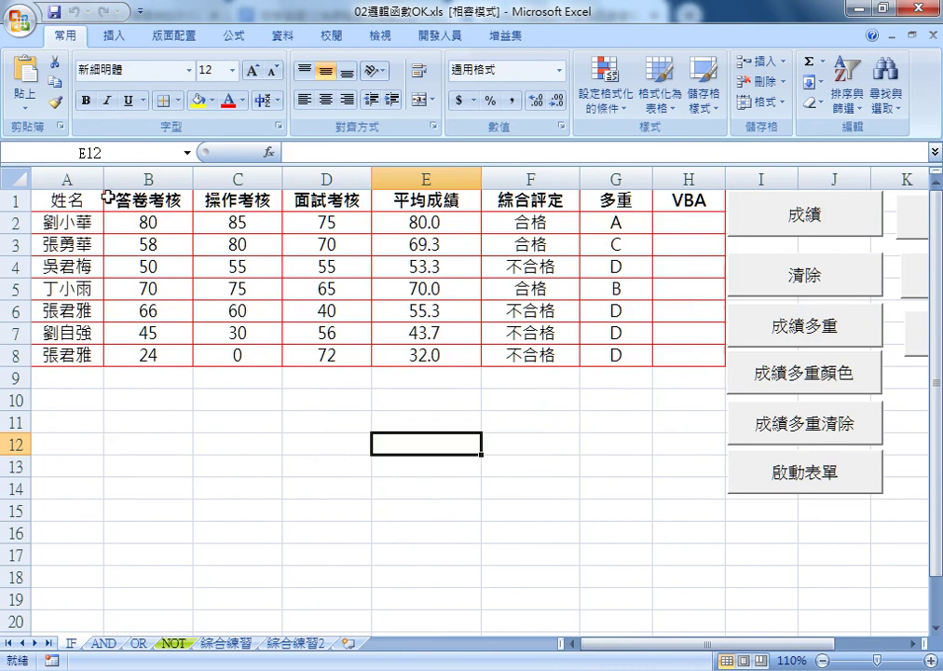
pyautogui.moveTo(665, 646); pyautogui.dragTo(716, 648)
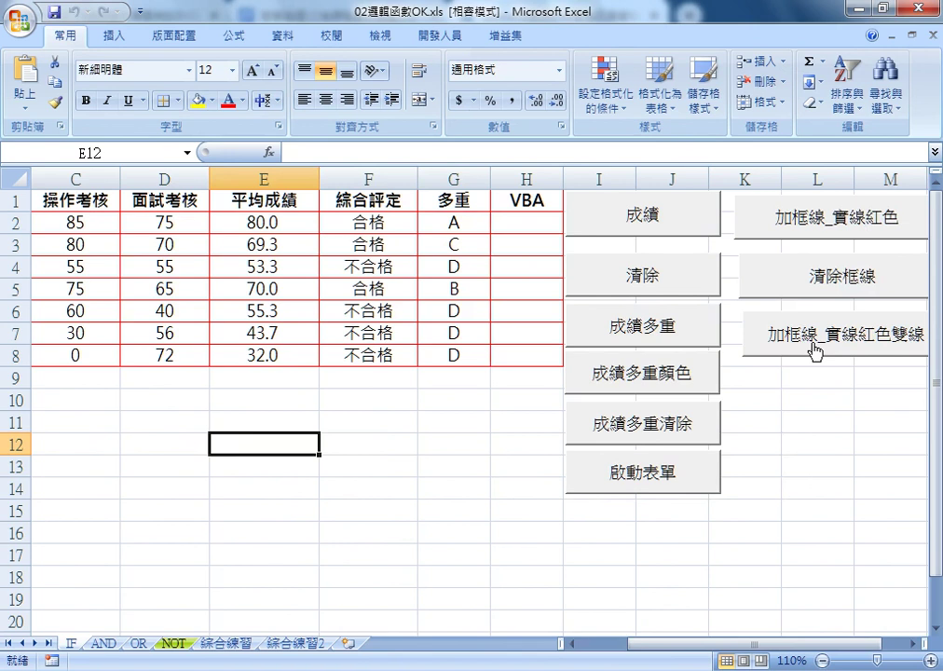
pyautogui.moveTo(701, 644); pyautogui.dragTo(659, 645)
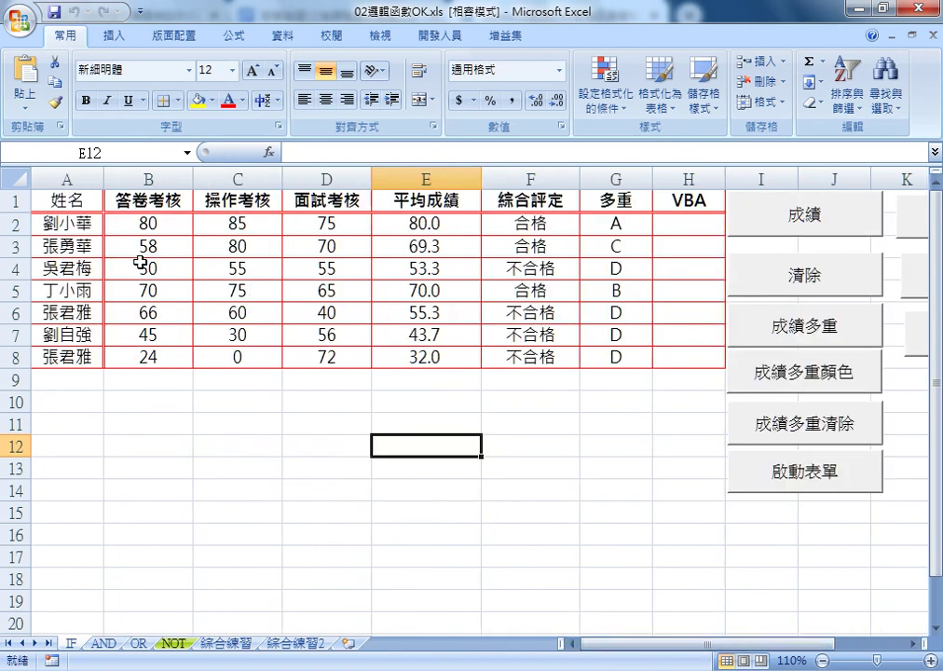